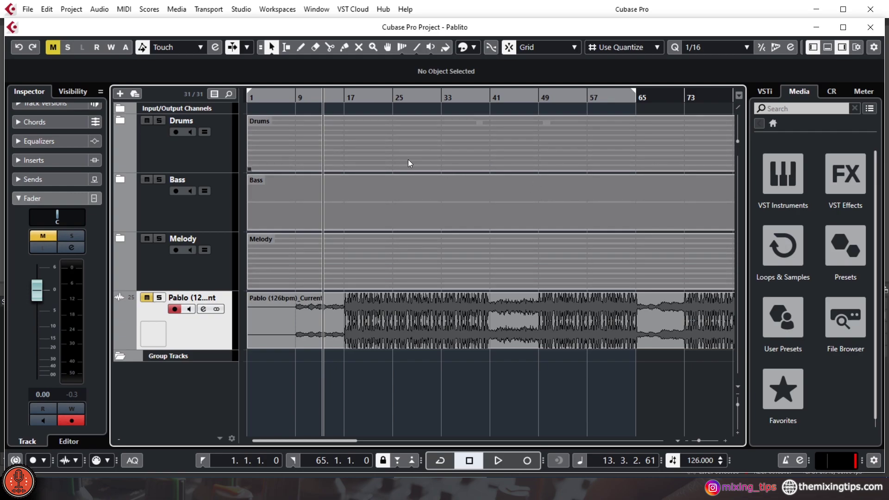
Examine the audio tracks contained in the Drums, Bass and Melody folders
{"action": "left_click", "coordinate": [215, 155]}
{"action": "left_click", "coordinate": [223, 214]}
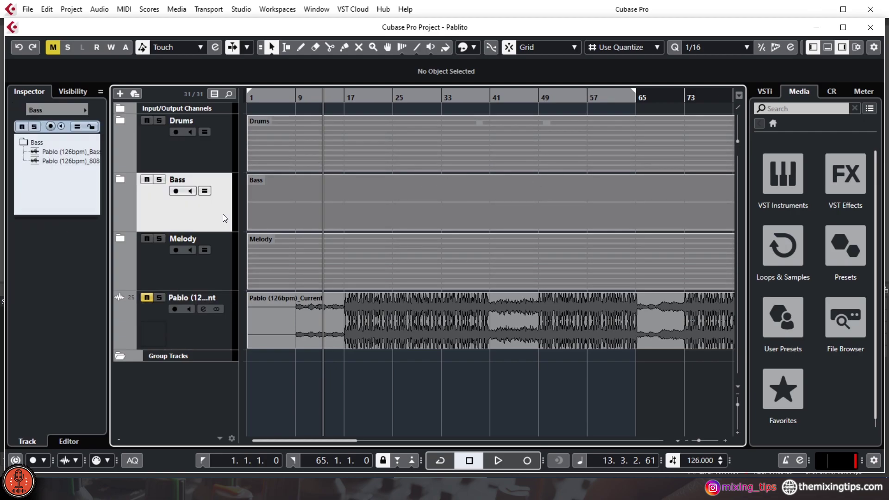
{"action": "left_click", "coordinate": [226, 268]}
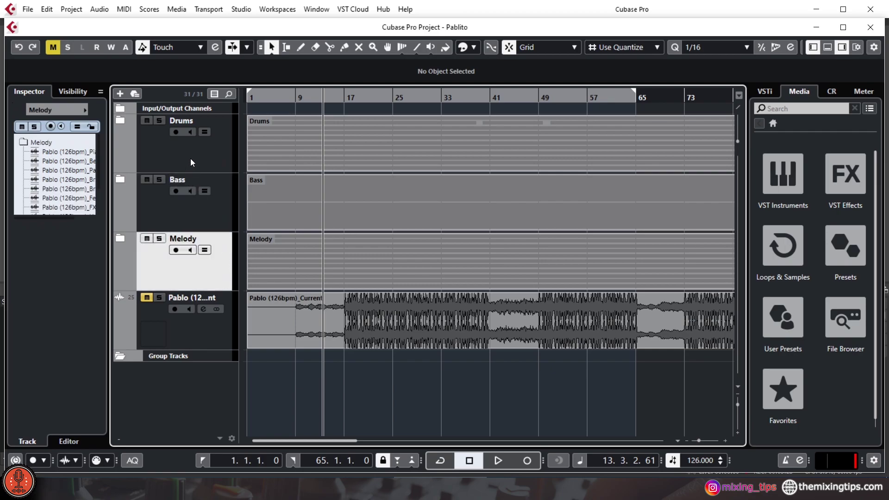
{"action": "left_click", "coordinate": [214, 161]}
{"action": "left_click", "coordinate": [120, 120]}
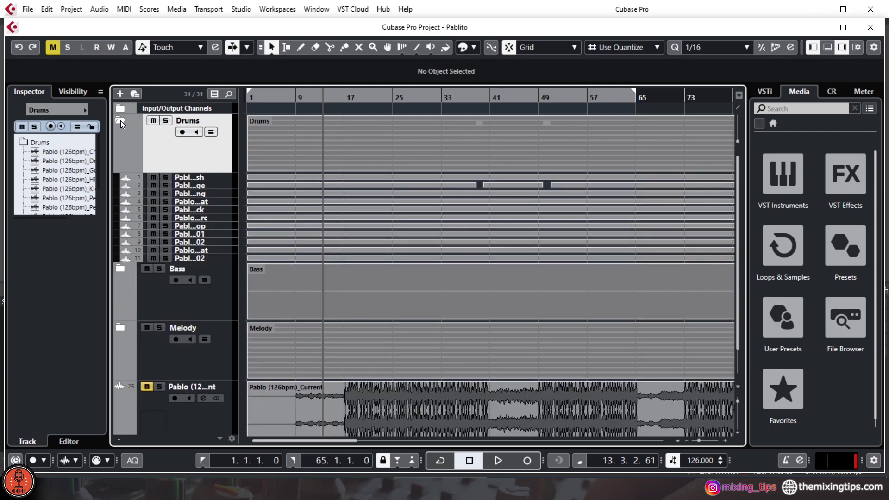
{"action": "left_click", "coordinate": [120, 120]}
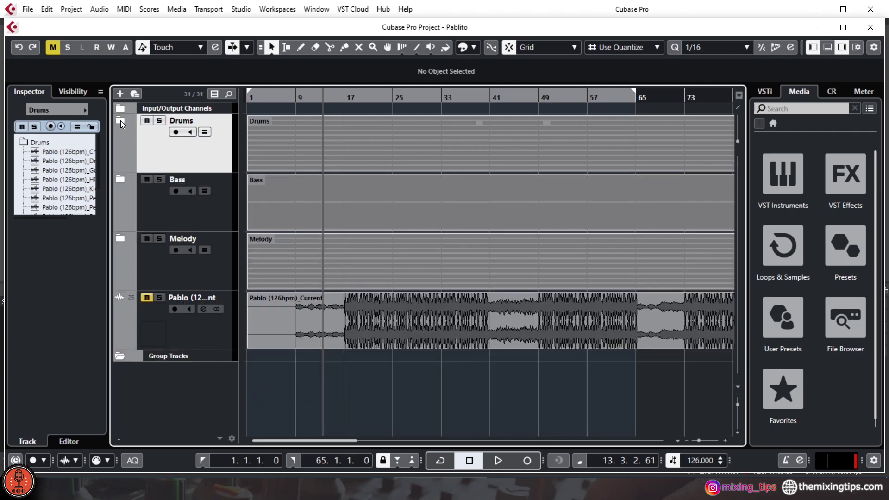
{"action": "left_click", "coordinate": [227, 215]}
{"action": "left_click", "coordinate": [121, 179]}
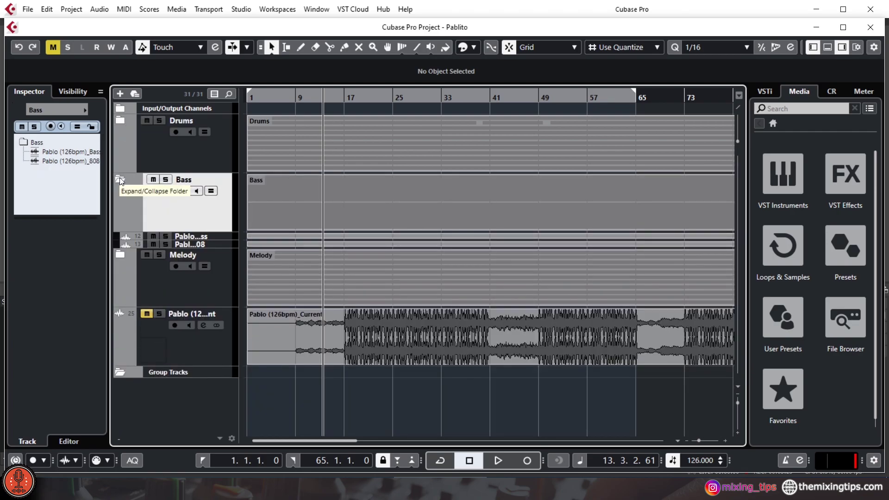
{"action": "left_click", "coordinate": [120, 179]}
{"action": "left_click", "coordinate": [143, 250]}
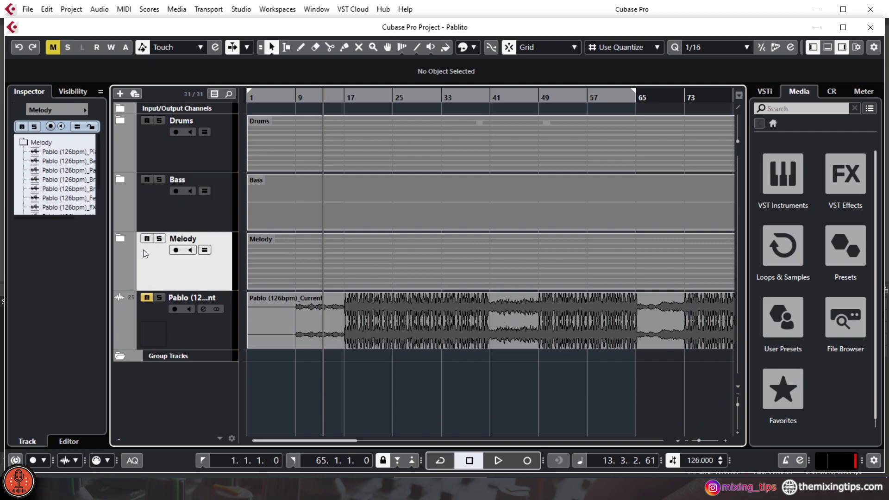
{"action": "left_click", "coordinate": [121, 238]}
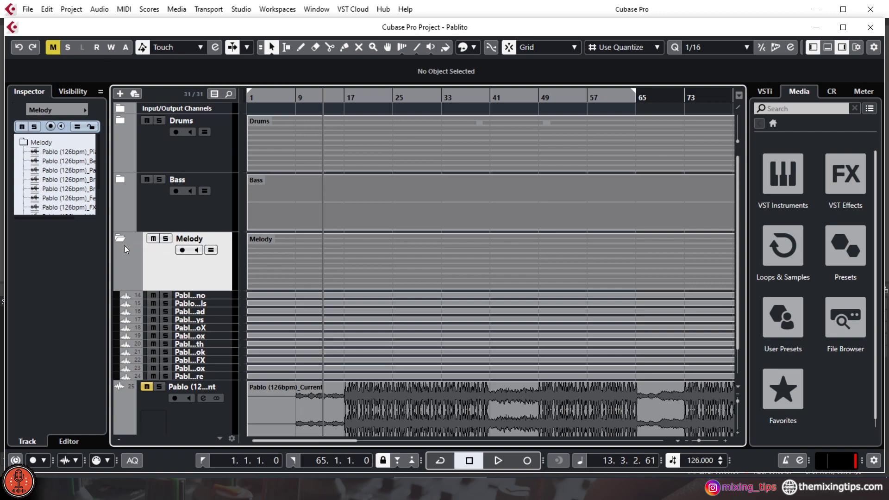
{"action": "left_click", "coordinate": [121, 239]}
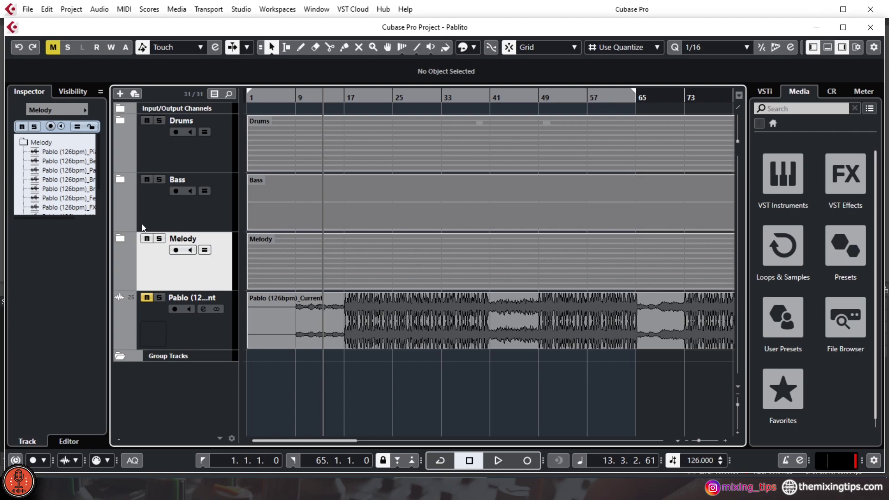
{"action": "left_click", "coordinate": [121, 120]}
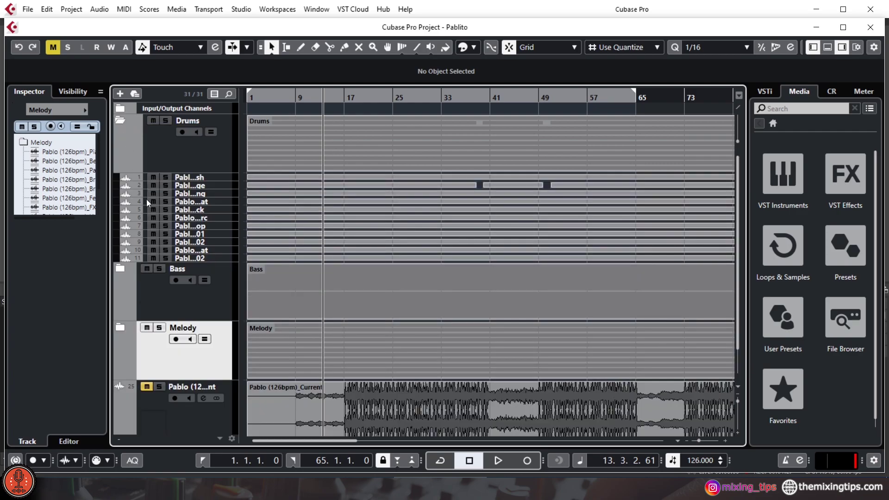
{"action": "left_click", "coordinate": [120, 121]}
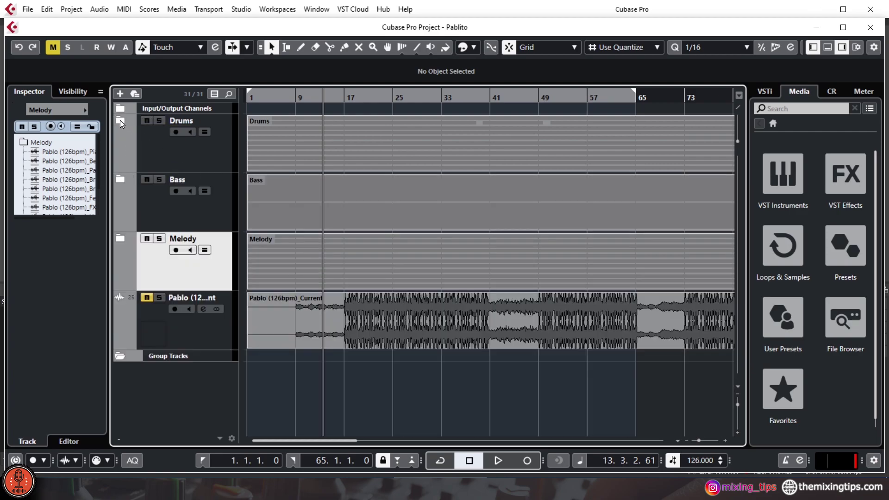
Add four stereo group tracks routed to Stereo Out, created inside the group folder
{"action": "right_click", "coordinate": [195, 405]}
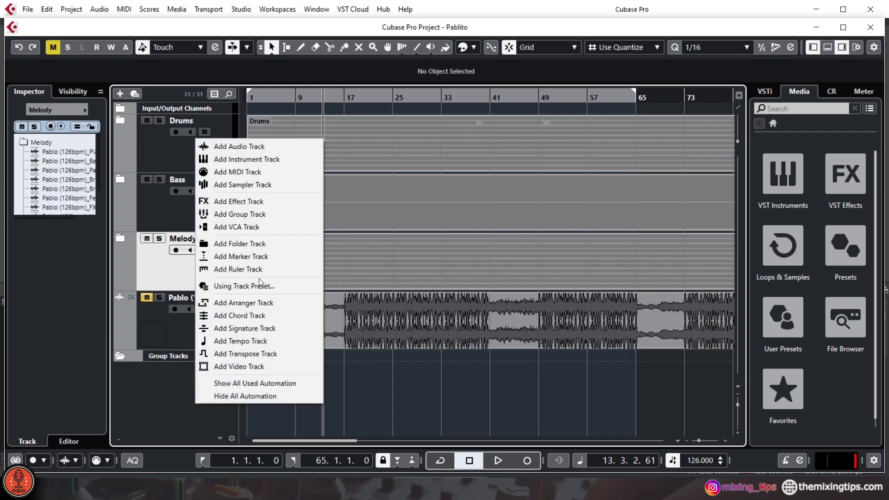
{"action": "left_click", "coordinate": [277, 215]}
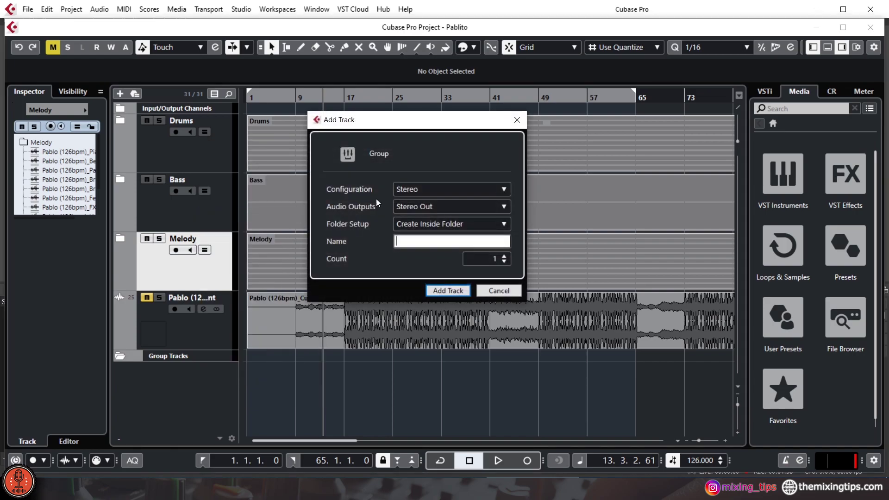
{"action": "left_click", "coordinate": [505, 255]}
{"action": "left_click", "coordinate": [505, 256]}
{"action": "left_click", "coordinate": [505, 256]}
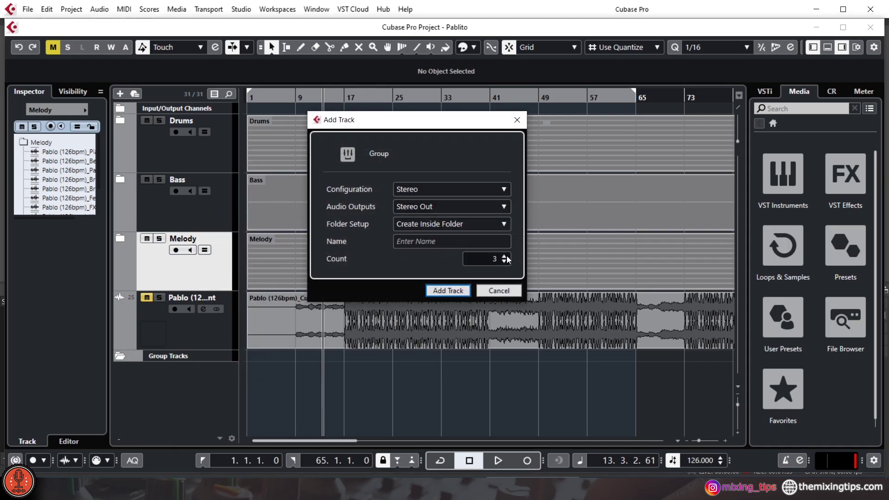
{"action": "left_click", "coordinate": [453, 292]}
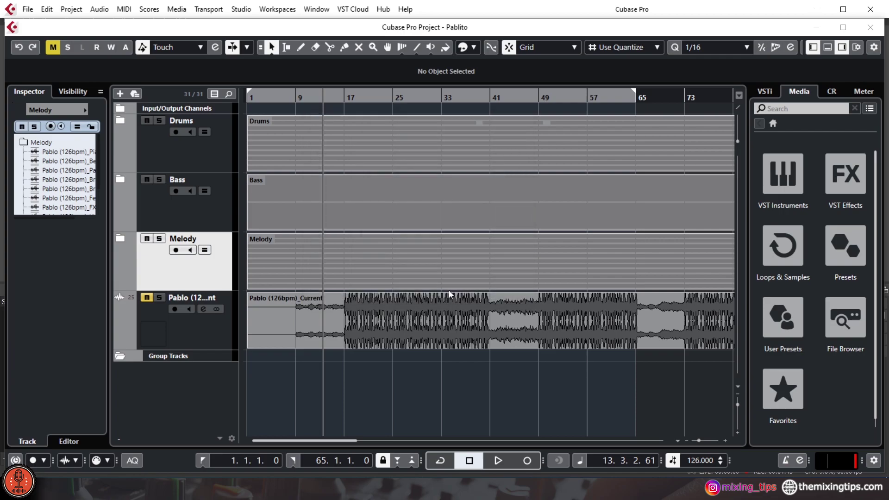
Move Group 1 into the Drums folder, Group 2 into the Bass folder and Group 3 into the Melody folder
{"action": "scroll", "coordinate": [324, 293], "scroll_direction": "up", "scroll_amount": 5}
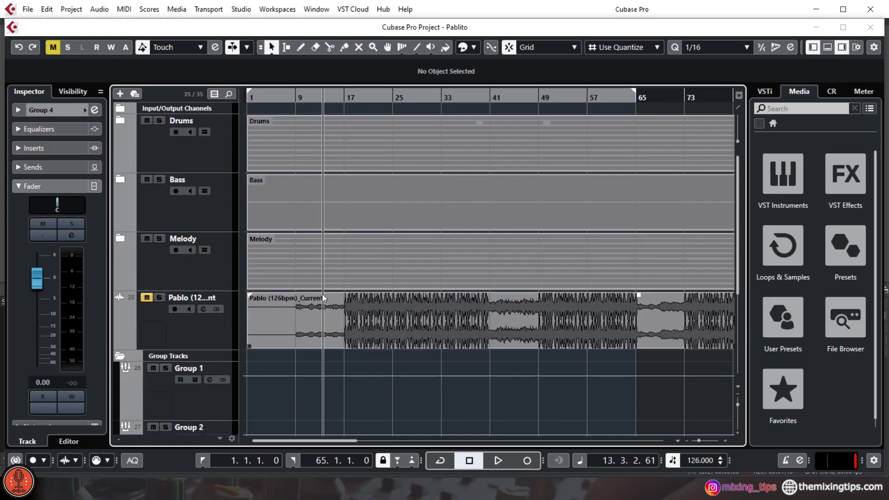
{"action": "left_click", "coordinate": [208, 404]}
{"action": "left_click_drag", "start_coordinate": [226, 182], "coordinate": [202, 150]}
{"action": "left_click_drag", "start_coordinate": [205, 407], "coordinate": [203, 223]}
{"action": "left_click_drag", "start_coordinate": [205, 399], "coordinate": [205, 275]}
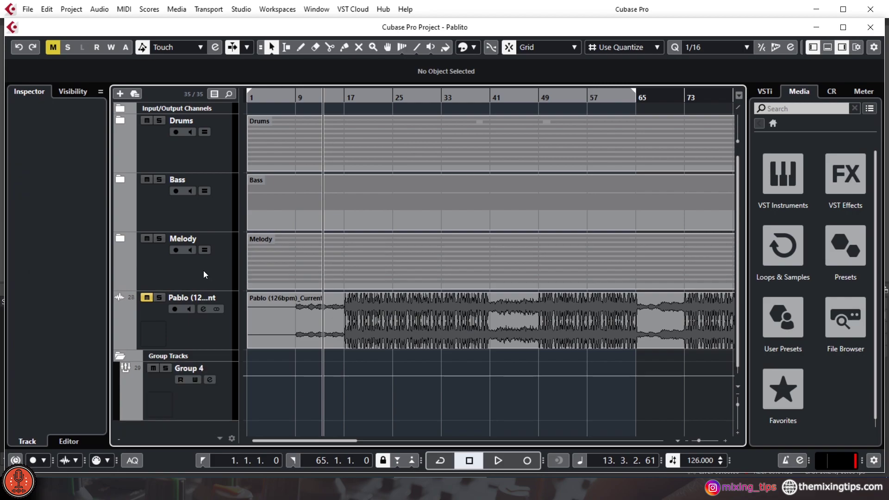
Place Group 1 above the audio tracks in the Drums folder and rename it "Drum"
{"action": "left_click", "coordinate": [119, 120]}
{"action": "left_click_drag", "start_coordinate": [222, 268], "coordinate": [211, 179]}
{"action": "double_click", "coordinate": [187, 179]}
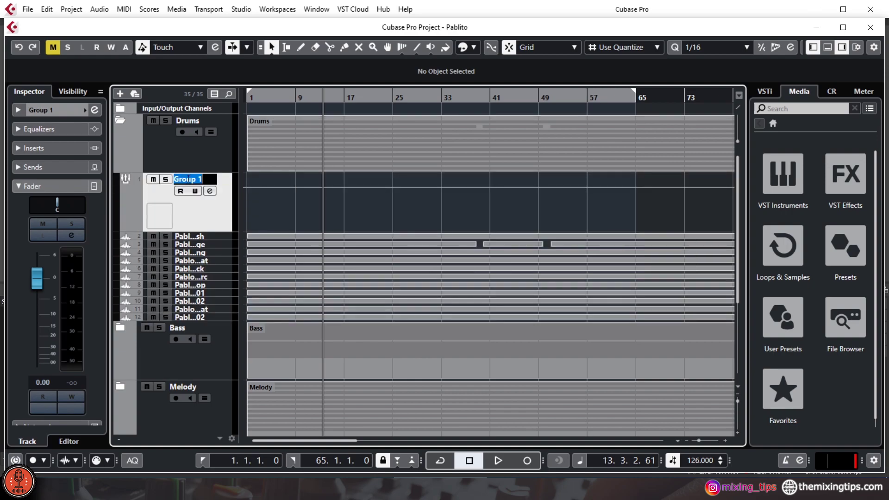
{"action": "type", "text": "Drum"}
{"action": "key", "text": "Return"}
Place the group track above the audio tracks in the Bass folder and rename it "Bass"
{"action": "scroll", "coordinate": [139, 259], "scroll_direction": "down", "scroll_amount": 2}
{"action": "left_click", "coordinate": [120, 261]}
{"action": "left_click_drag", "start_coordinate": [210, 352], "coordinate": [205, 326]}
{"action": "double_click", "coordinate": [204, 321]}
{"action": "type", "text": "Bass"}
{"action": "key", "text": "Return"}
{"action": "scroll", "coordinate": [137, 261], "scroll_direction": "down", "scroll_amount": 2}
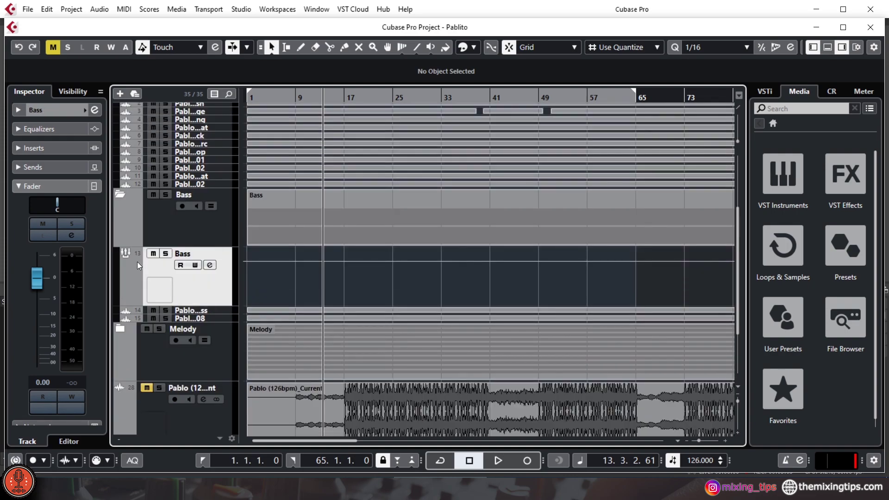
{"action": "scroll", "coordinate": [124, 234], "scroll_direction": "down", "scroll_amount": 3}
{"action": "scroll", "coordinate": [124, 234], "scroll_direction": "up", "scroll_amount": 3}
{"action": "left_click_drag", "start_coordinate": [208, 335], "coordinate": [220, 315]}
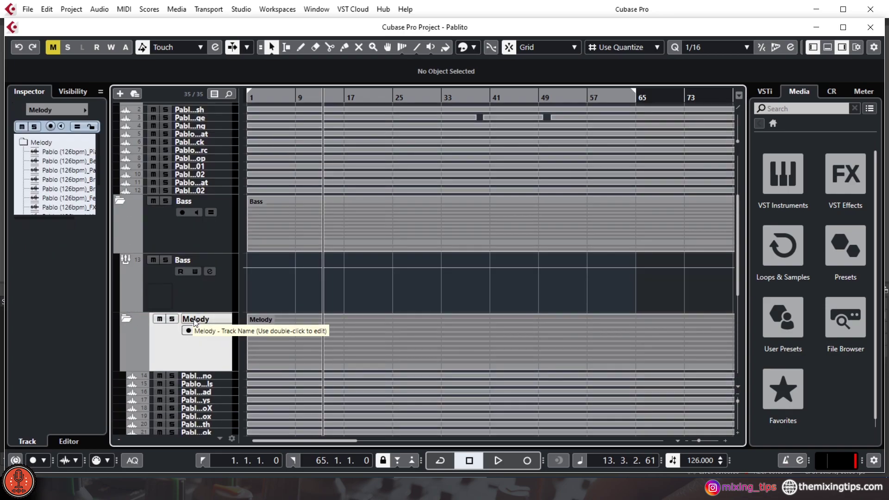
{"action": "double_click", "coordinate": [195, 323]}
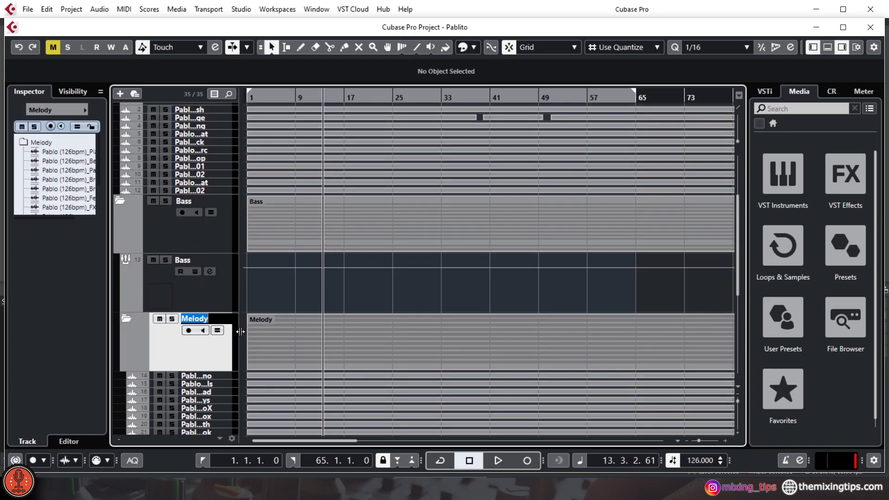
Place Group 3 above the audio tracks in the Melody folder, and collapse the Melody and Group Tracks folders
{"action": "scroll", "coordinate": [213, 352], "scroll_direction": "down", "scroll_amount": 4}
{"action": "left_click_drag", "start_coordinate": [202, 361], "coordinate": [203, 227]}
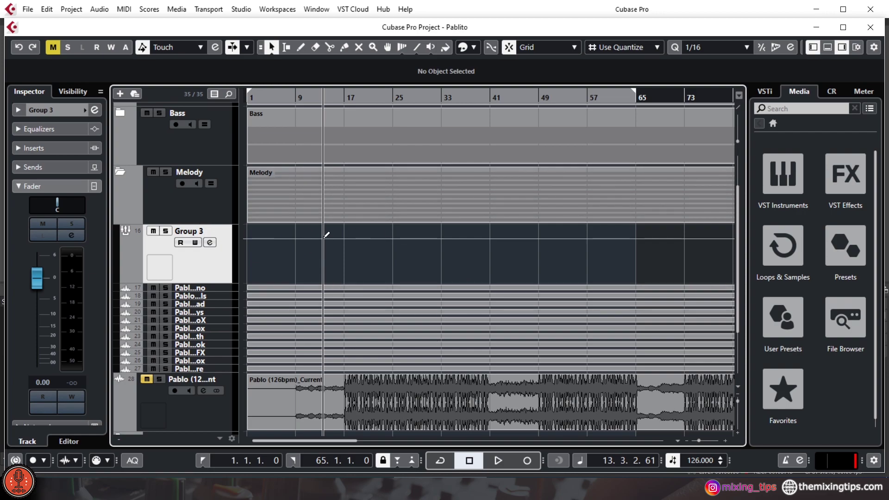
{"action": "double_click", "coordinate": [192, 231]}
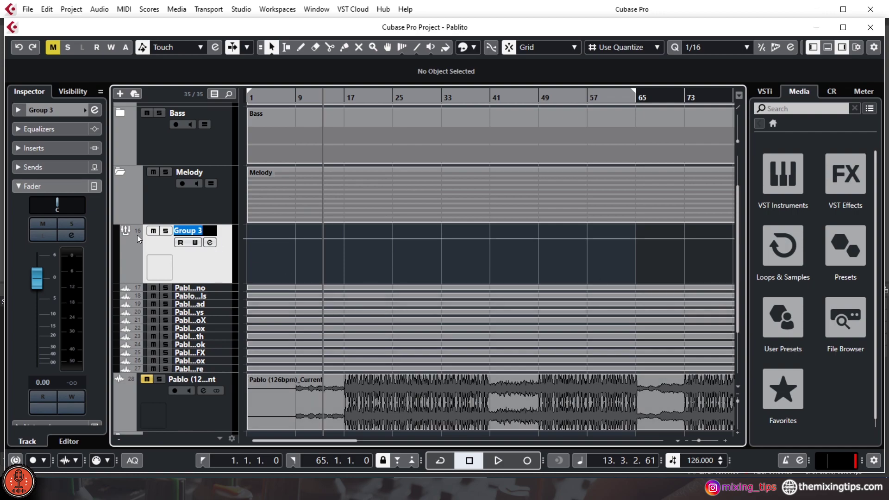
{"action": "left_click", "coordinate": [122, 172]}
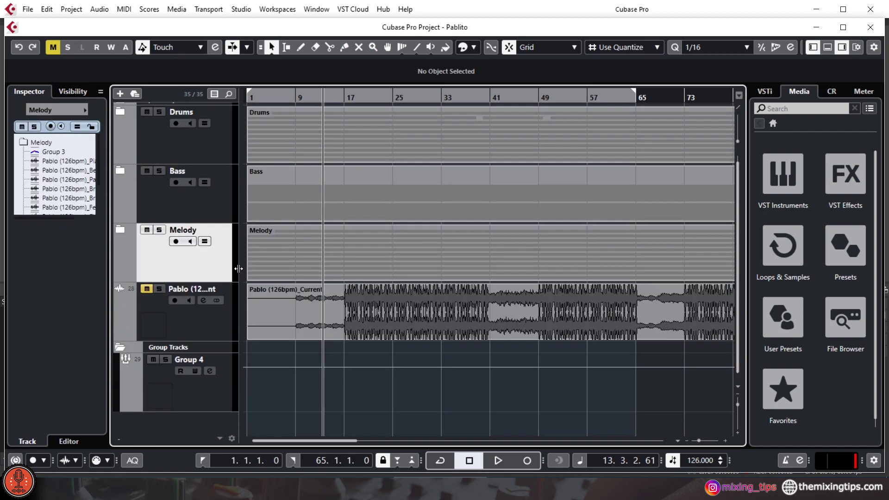
{"action": "left_click", "coordinate": [119, 346]}
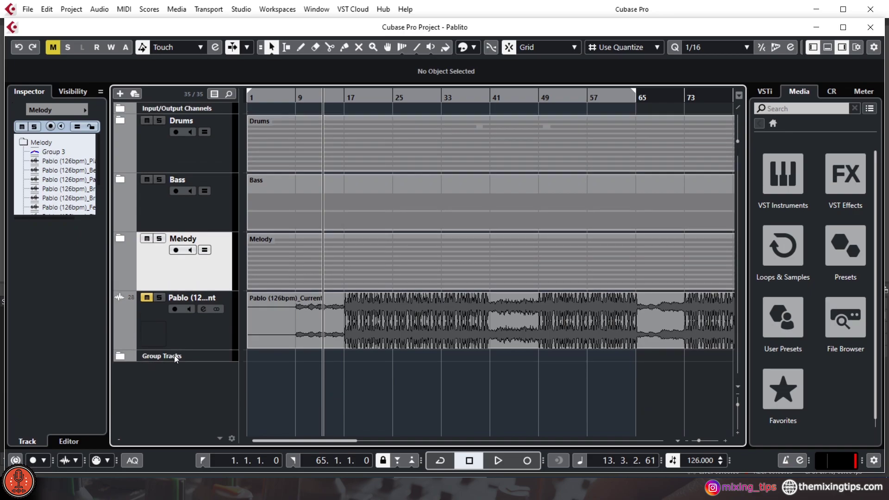
Color the selected audio events in the Drums folder lime green and collapse the folder
{"action": "left_click", "coordinate": [738, 412]}
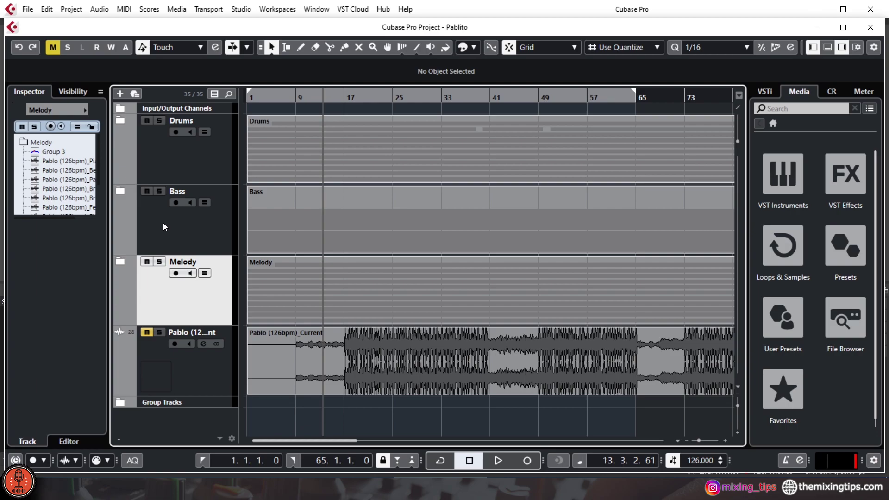
{"action": "left_click", "coordinate": [473, 47]}
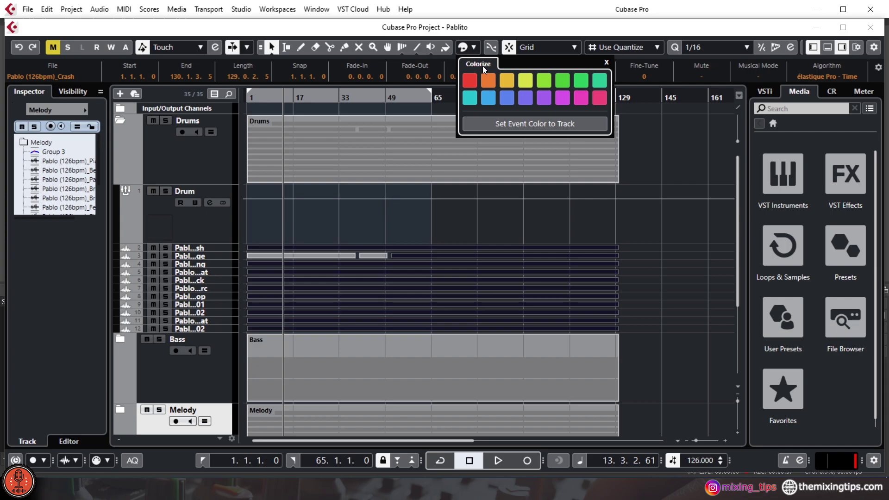
{"action": "left_click", "coordinate": [543, 81]}
{"action": "left_click", "coordinate": [120, 109]}
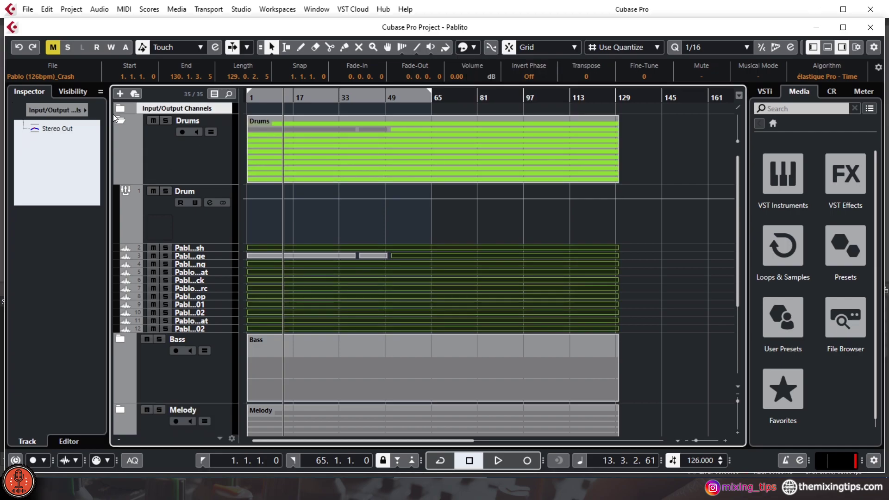
{"action": "left_click", "coordinate": [119, 118]}
Color both audio events in the Bass folder red and collapse the folder
{"action": "left_click", "coordinate": [122, 191]}
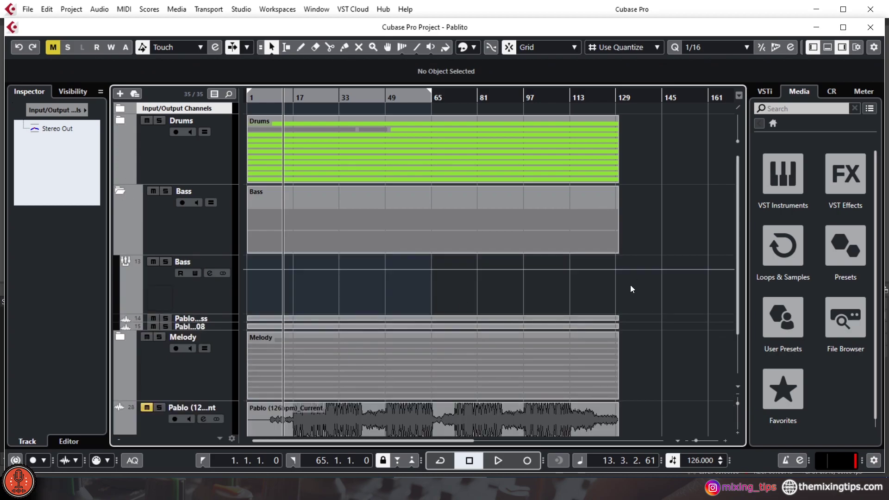
{"action": "left_click_drag", "start_coordinate": [629, 301], "coordinate": [590, 327]}
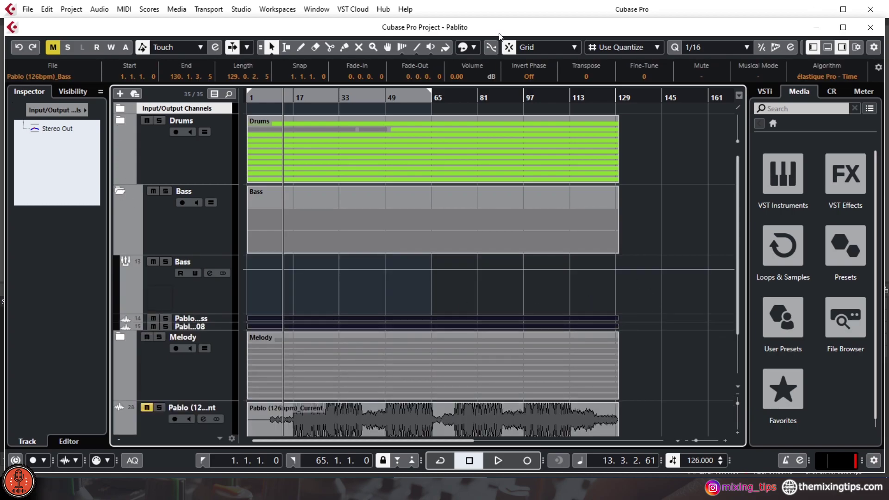
{"action": "left_click", "coordinate": [474, 47]}
{"action": "left_click", "coordinate": [470, 80]}
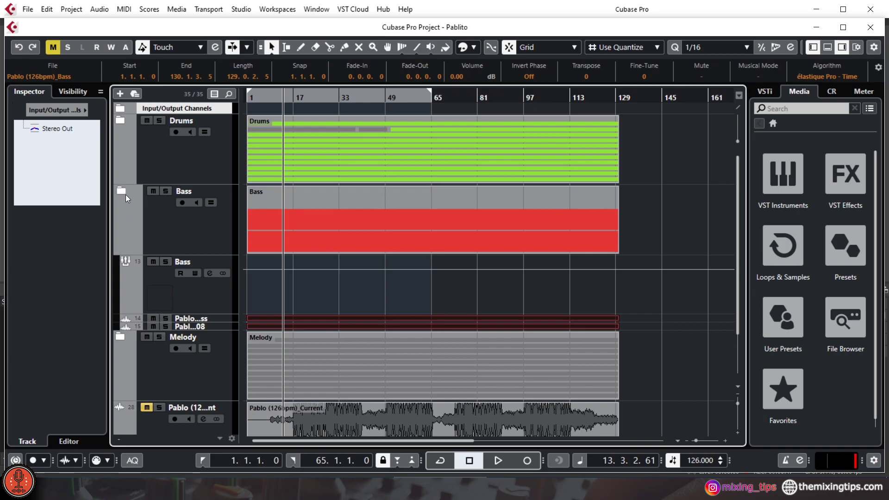
{"action": "left_click", "coordinate": [120, 190]}
Color all the audio events in the Melody folder turquoise
{"action": "left_click", "coordinate": [120, 261]}
{"action": "scroll", "coordinate": [640, 266], "scroll_direction": "down", "scroll_amount": 5}
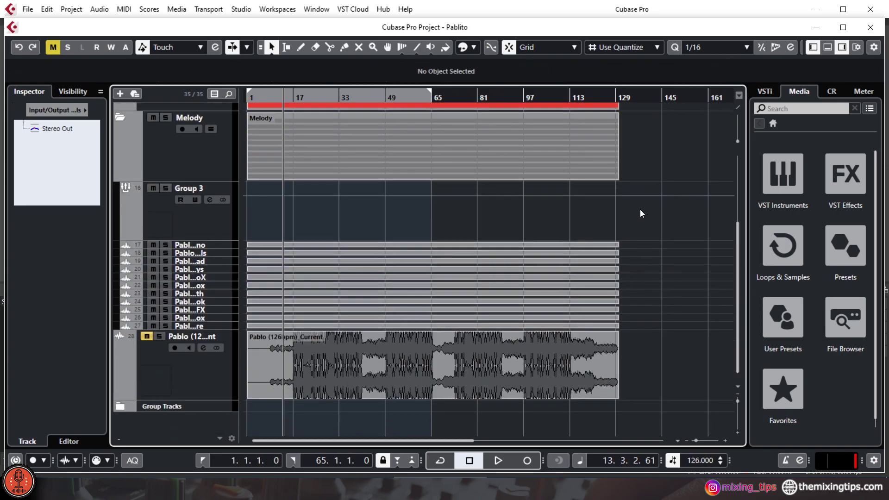
{"action": "scroll", "coordinate": [643, 241], "scroll_direction": "up", "scroll_amount": 2}
{"action": "left_click_drag", "start_coordinate": [635, 314], "coordinate": [604, 391]}
{"action": "left_click", "coordinate": [474, 47]}
{"action": "left_click", "coordinate": [470, 98]}
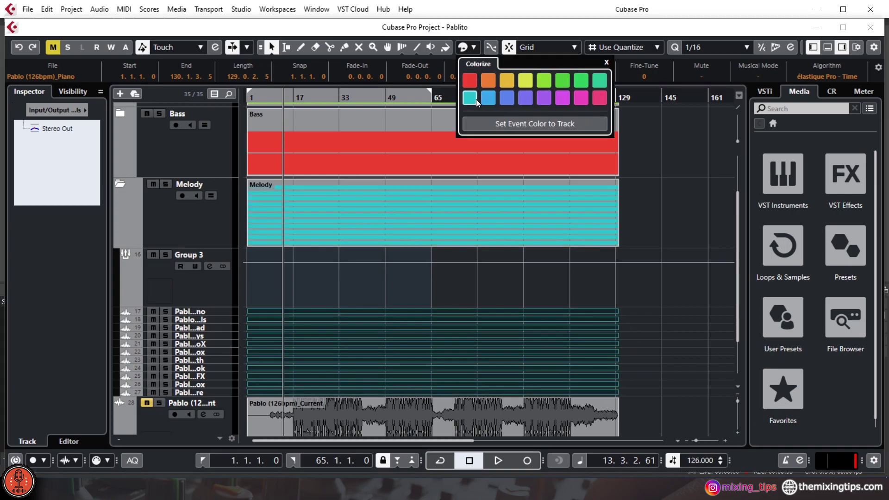
{"action": "left_click", "coordinate": [691, 193]}
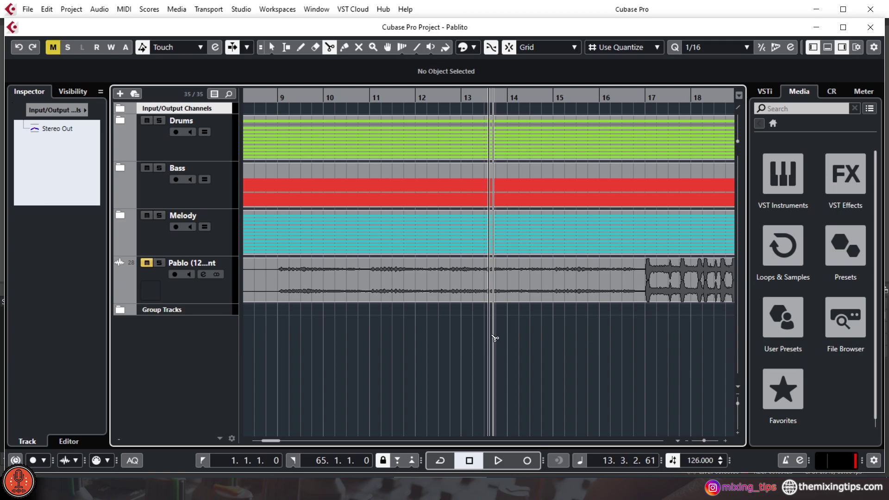
Switch to the Object Selection tool and return the playback cursor to the project start
{"action": "key", "text": "1"}
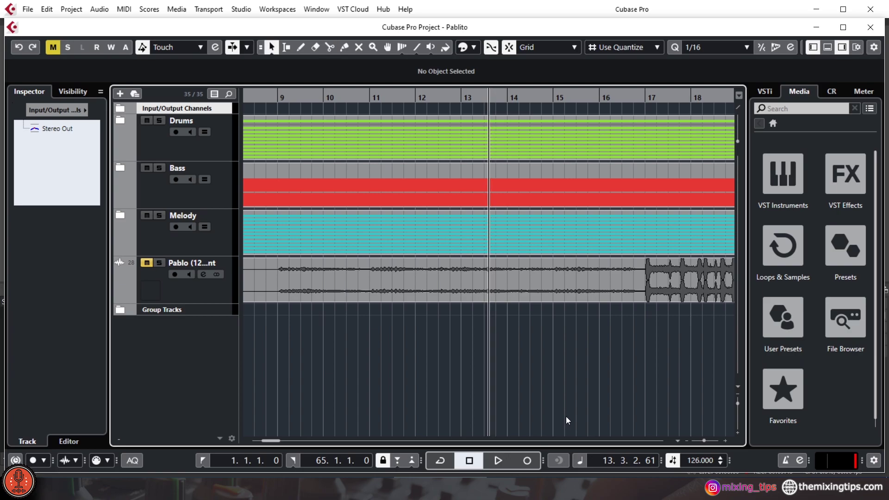
{"action": "key", "text": "Home"}
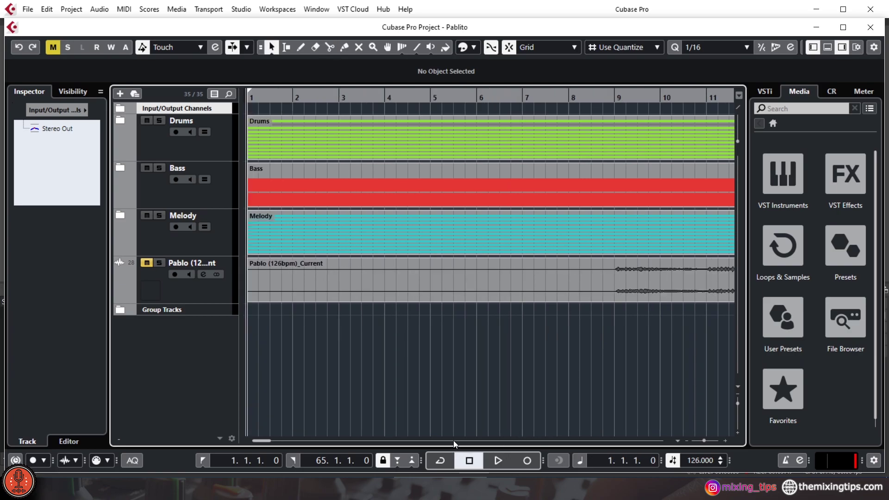
Start playback from the project start and expand the Drums, Bass and Melody folders to show their tracks
{"action": "left_click", "coordinate": [497, 462]}
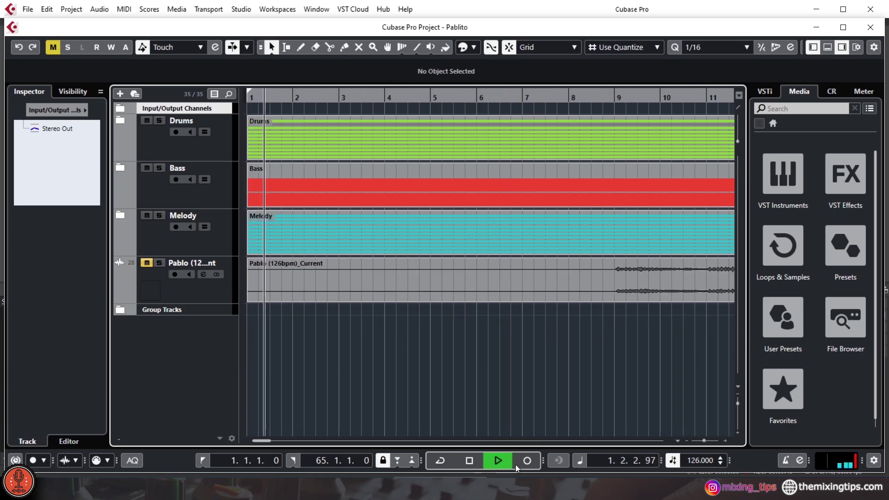
{"action": "left_click", "coordinate": [738, 412]}
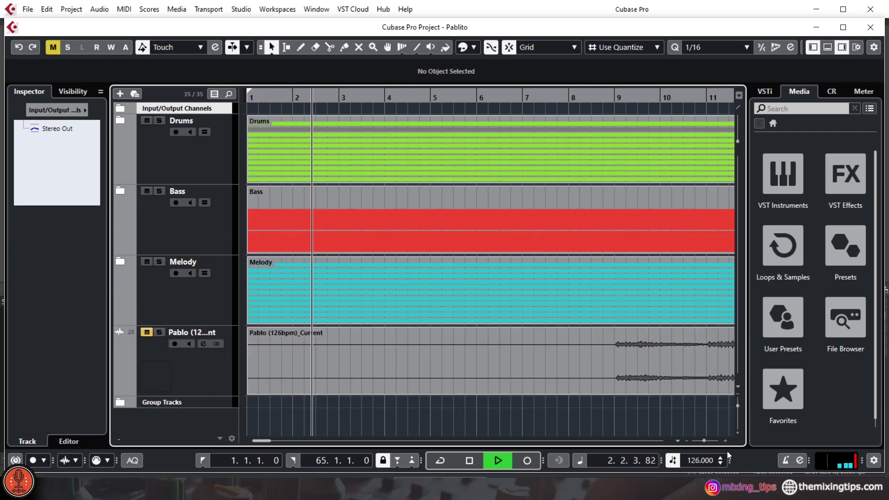
{"action": "scroll", "coordinate": [710, 441], "scroll_direction": "down", "scroll_amount": 5}
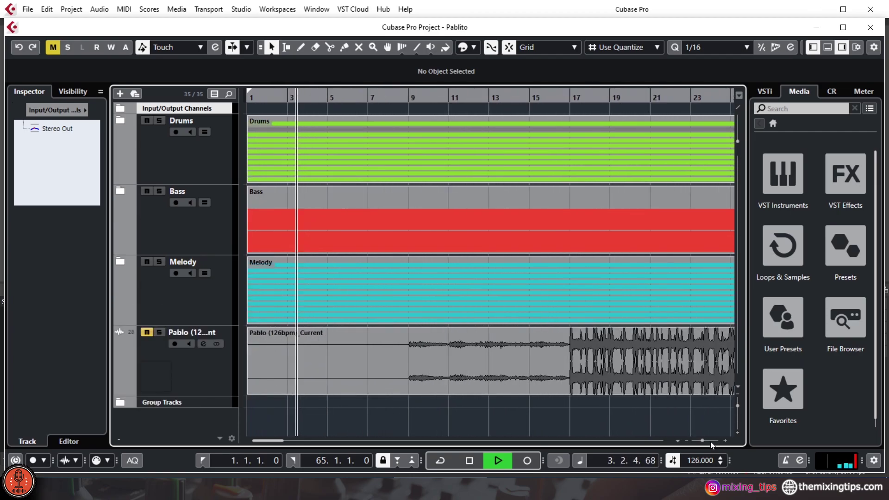
{"action": "left_click", "coordinate": [121, 121]}
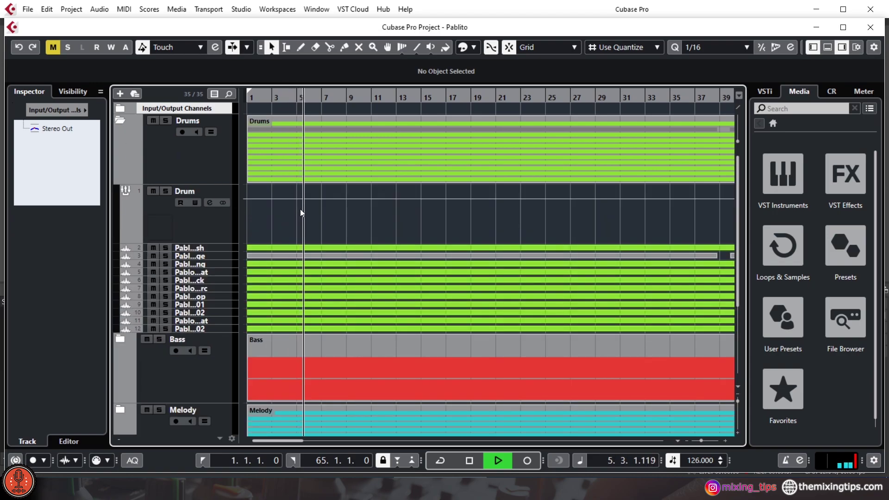
{"action": "left_click", "coordinate": [739, 407]}
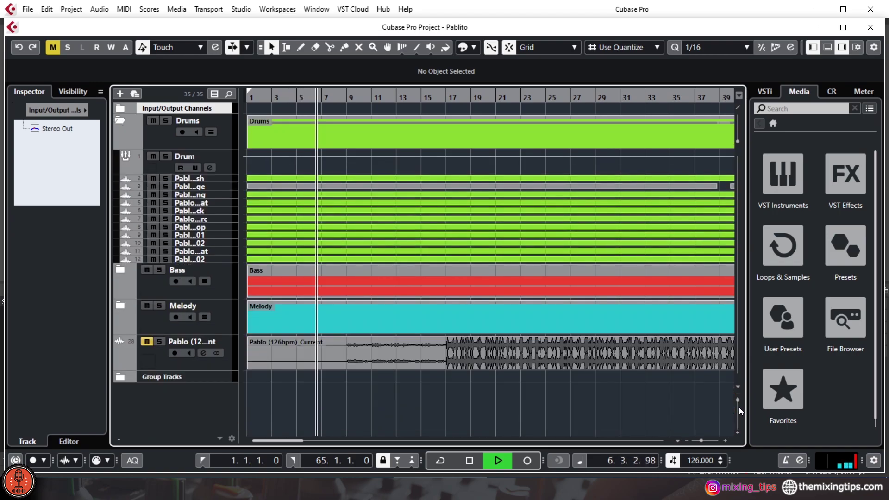
{"action": "left_click", "coordinate": [122, 270]}
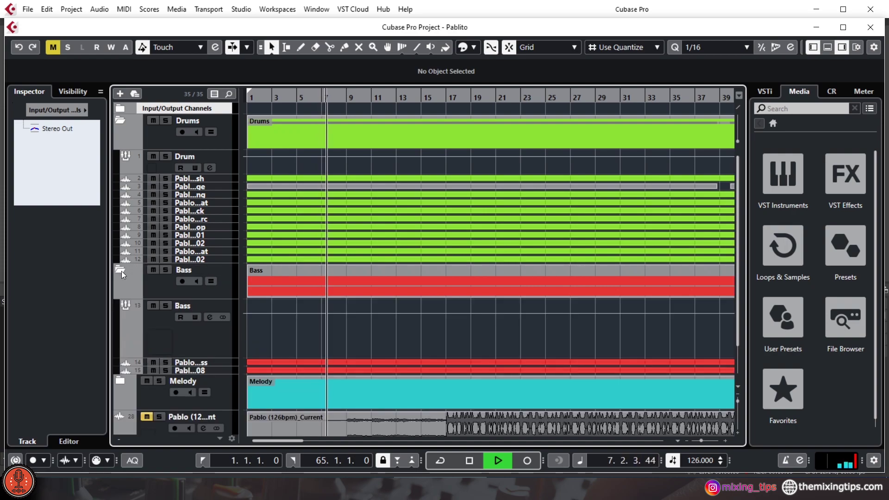
{"action": "left_click", "coordinate": [122, 384]}
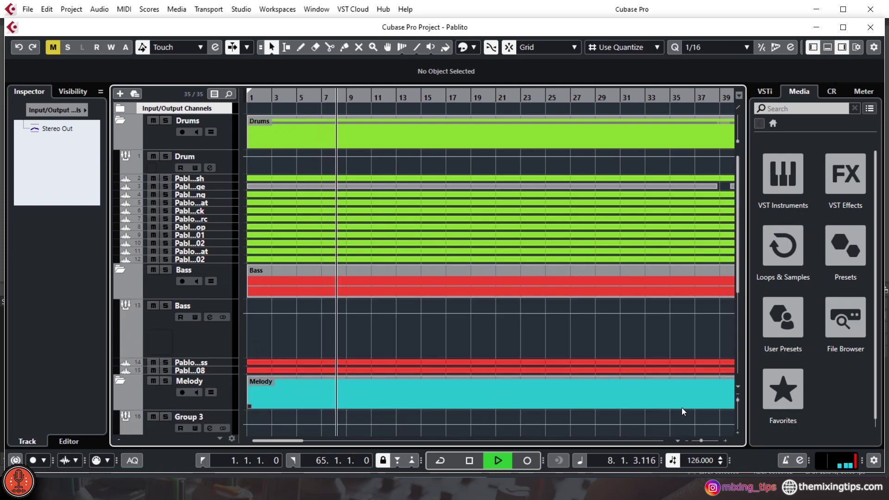
Enlarge the track heights so event names and waveforms are readable, and increase the waveform display zoom
{"action": "left_click", "coordinate": [738, 407]}
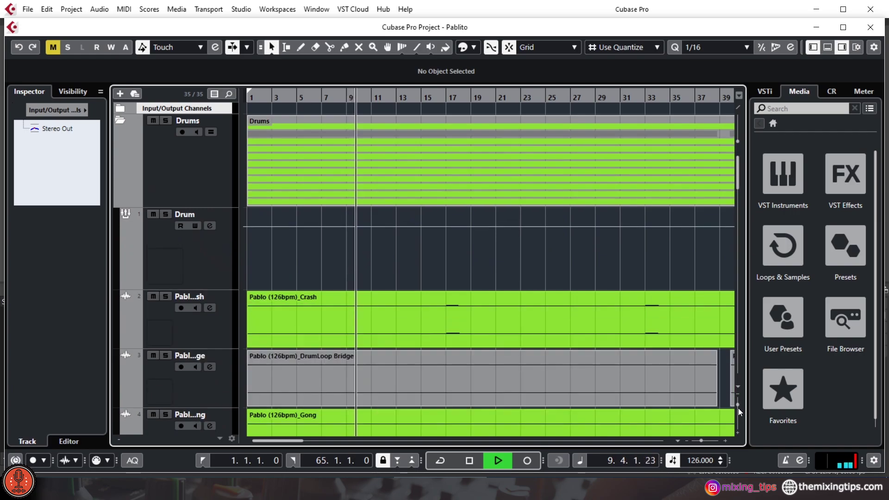
{"action": "left_click", "coordinate": [739, 408]}
{"action": "left_click", "coordinate": [738, 408]}
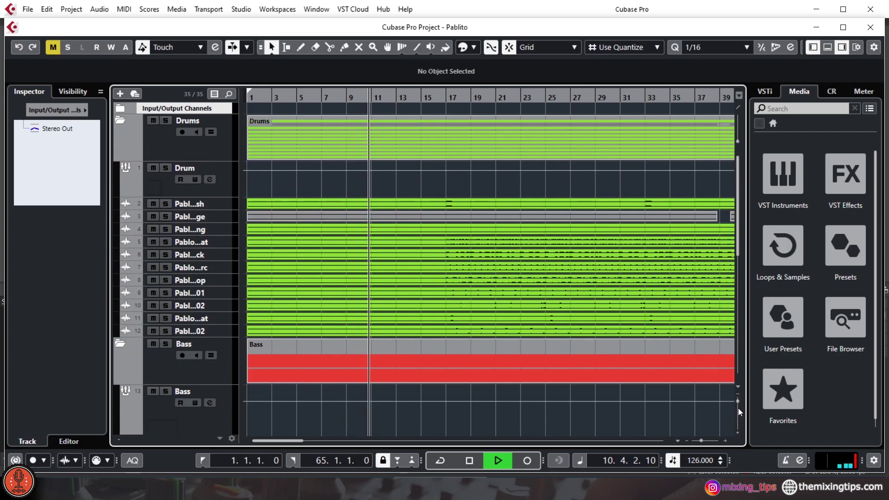
{"action": "left_click", "coordinate": [738, 411]}
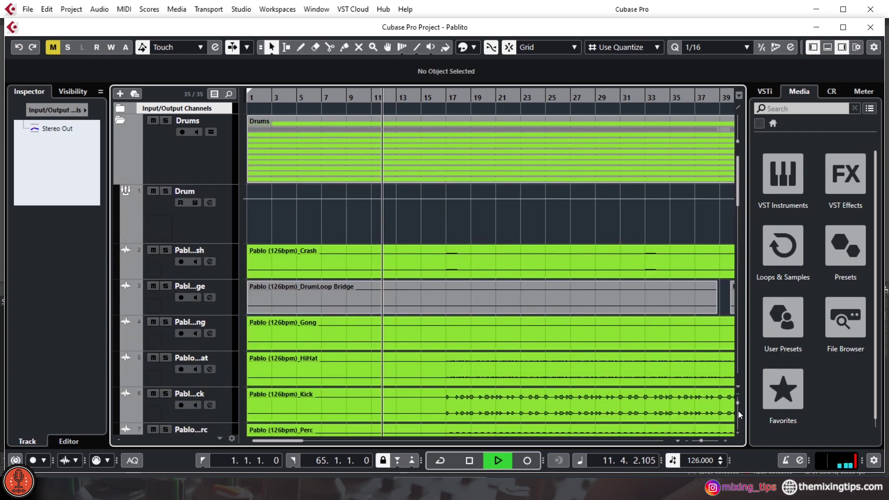
{"action": "scroll", "coordinate": [583, 273], "scroll_direction": "down", "scroll_amount": 2}
{"action": "scroll", "coordinate": [584, 275], "scroll_direction": "down", "scroll_amount": 2}
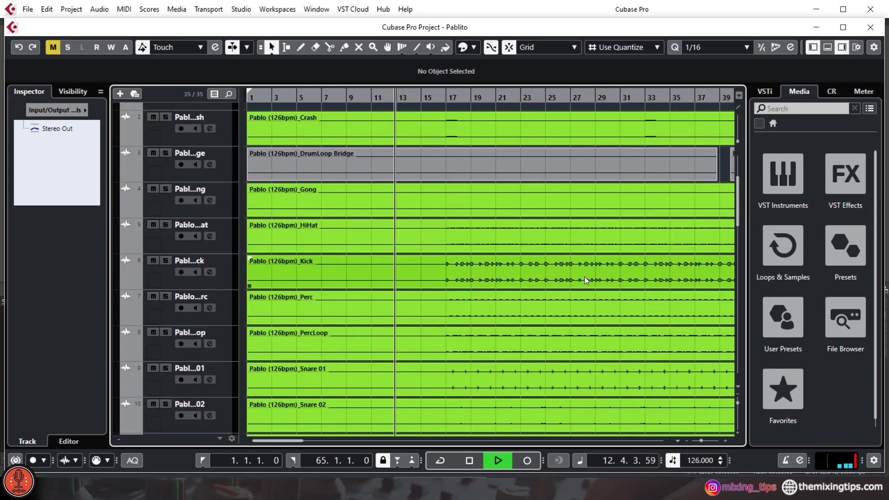
{"action": "scroll", "coordinate": [565, 327], "scroll_direction": "down", "scroll_amount": 5}
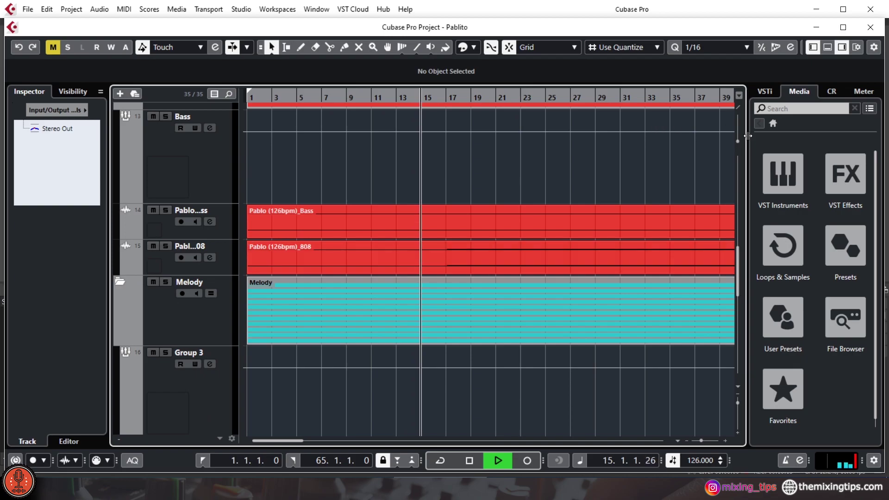
{"action": "left_click_drag", "start_coordinate": [739, 144], "coordinate": [740, 136]}
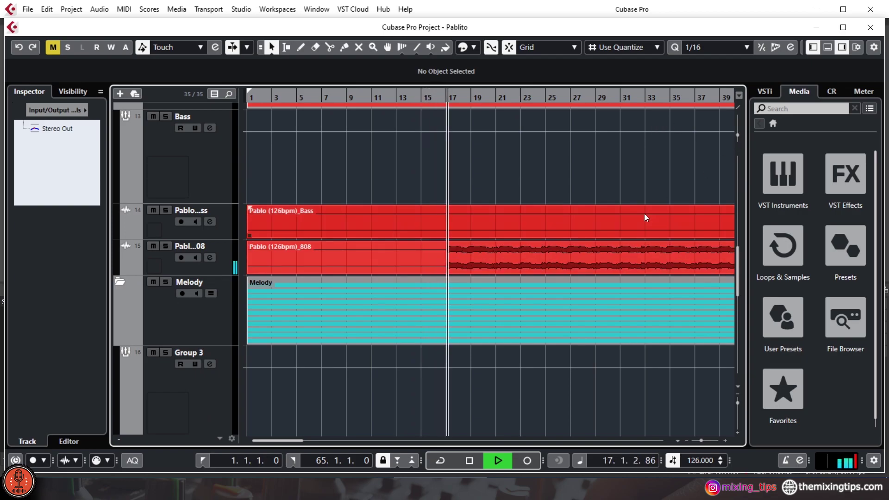
Look through the waveforms of the Melody folder's tracks and the Pablo (126bpm)_Current track during playback
{"action": "scroll", "coordinate": [644, 214], "scroll_direction": "down", "scroll_amount": 3}
{"action": "scroll", "coordinate": [646, 218], "scroll_direction": "down", "scroll_amount": 3}
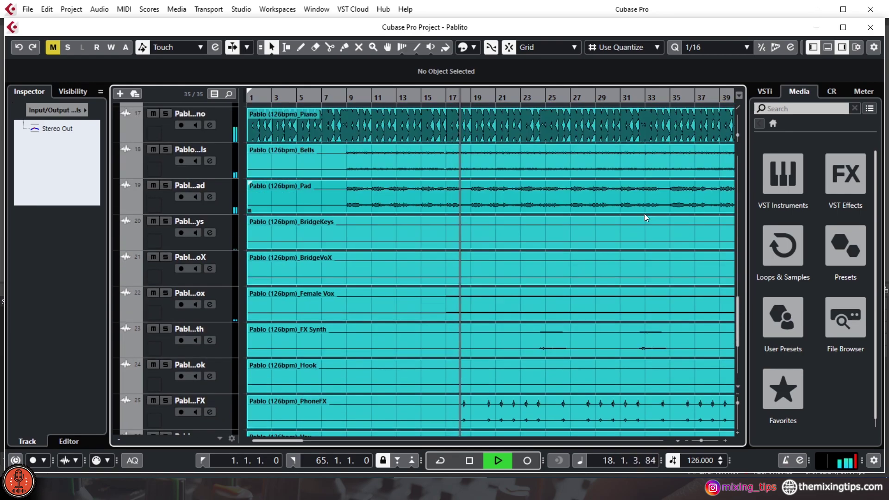
{"action": "scroll", "coordinate": [646, 218], "scroll_direction": "down", "scroll_amount": 3}
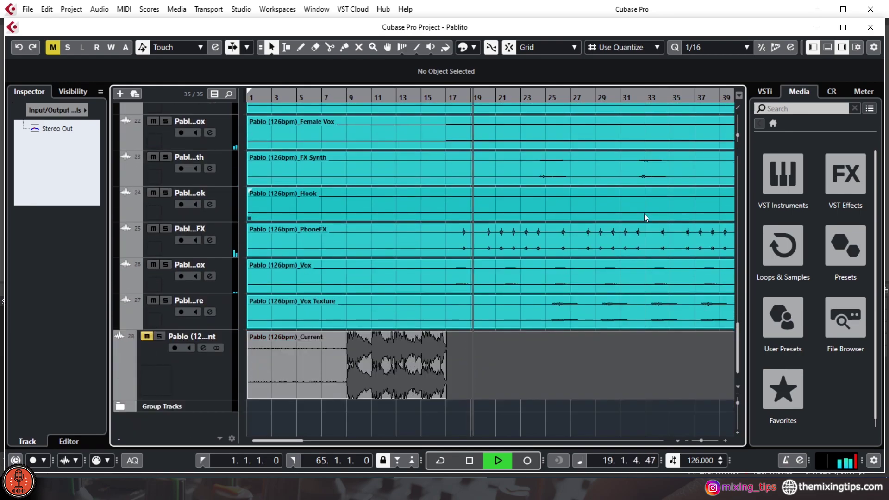
{"action": "scroll", "coordinate": [646, 218], "scroll_direction": "up", "scroll_amount": 3}
{"action": "scroll", "coordinate": [646, 218], "scroll_direction": "up", "scroll_amount": 5}
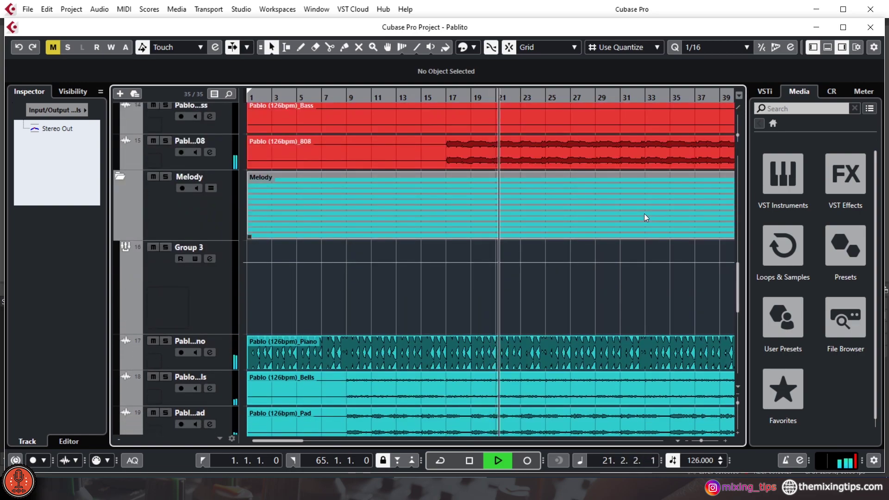
{"action": "scroll", "coordinate": [646, 218], "scroll_direction": "down", "scroll_amount": 7}
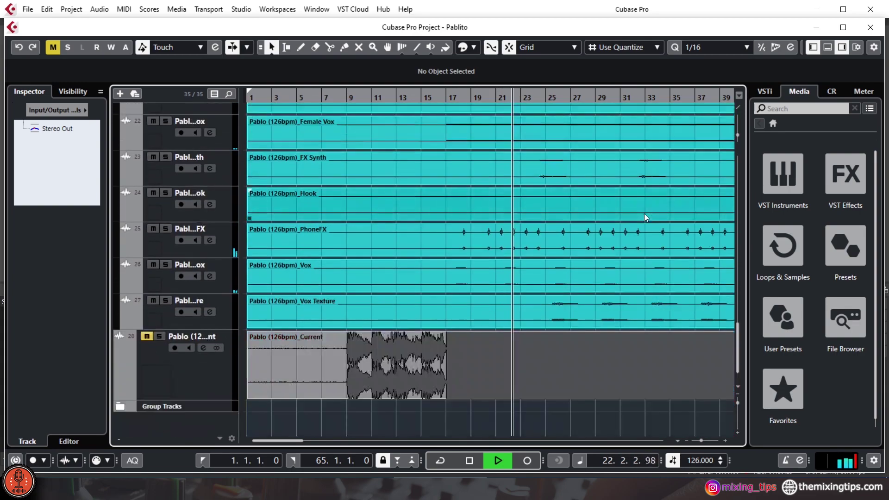